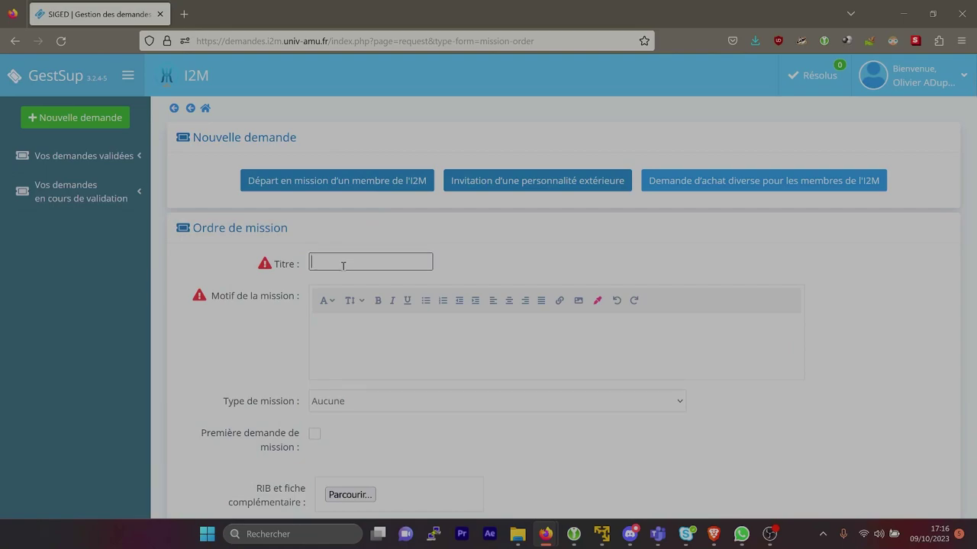
Title the mission order 'Conférence mathématique' with a reason about attending the Berlin maths conference
text(Conf)
click(347, 275)
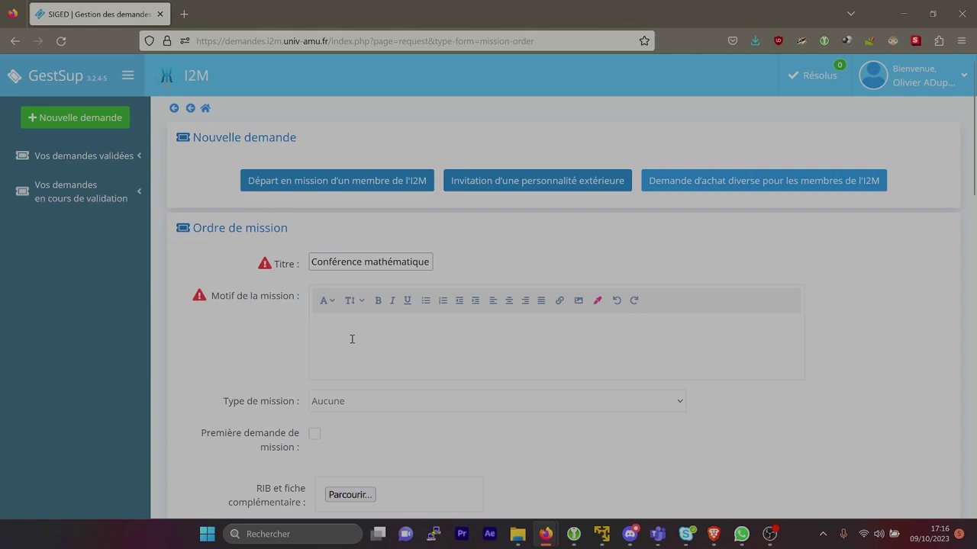
click(351, 339)
text(Bonjour je souhaiterais partir en colloque à la conférence )
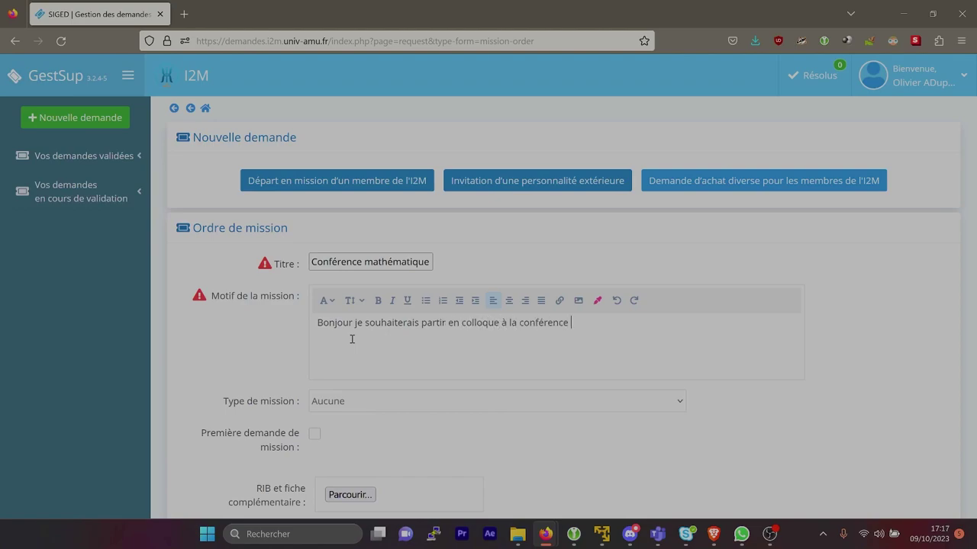
text(en Mathématiques à Berlin la semaine prochaine)
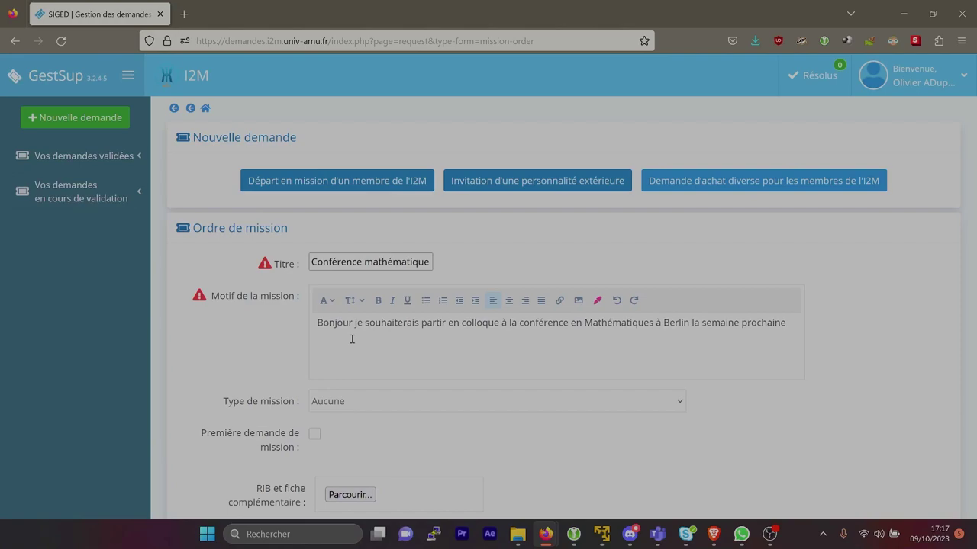
Set the mission type to Colloque
click(349, 409)
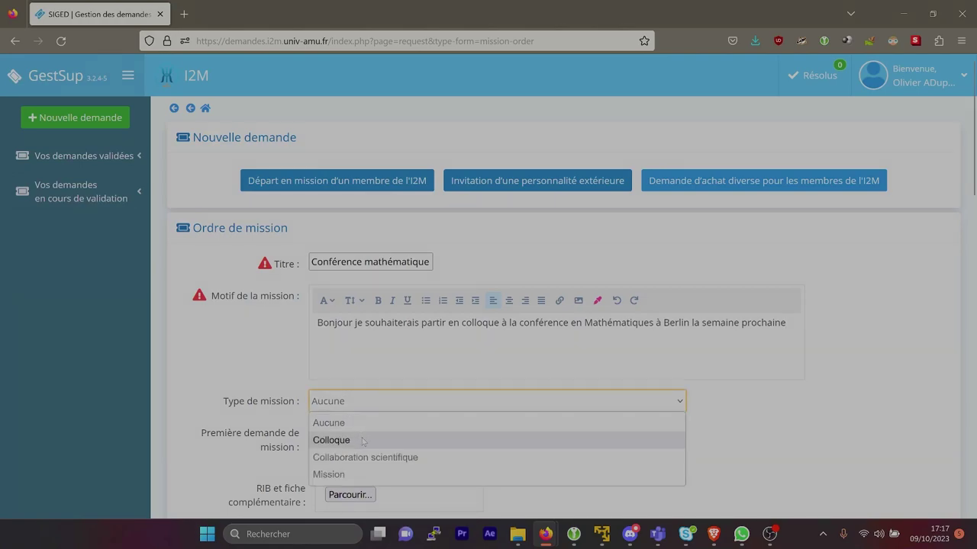
click(363, 441)
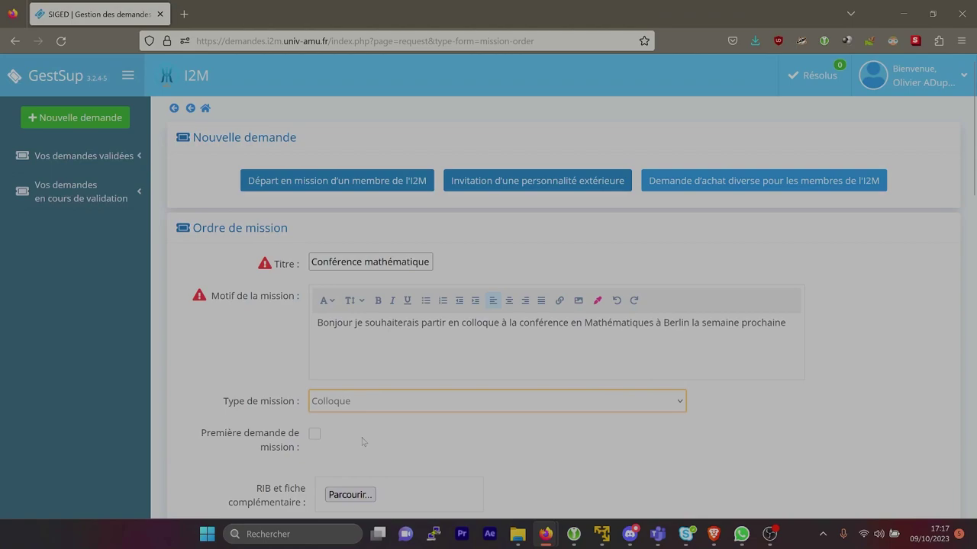
scroll(572, 457, down, 5)
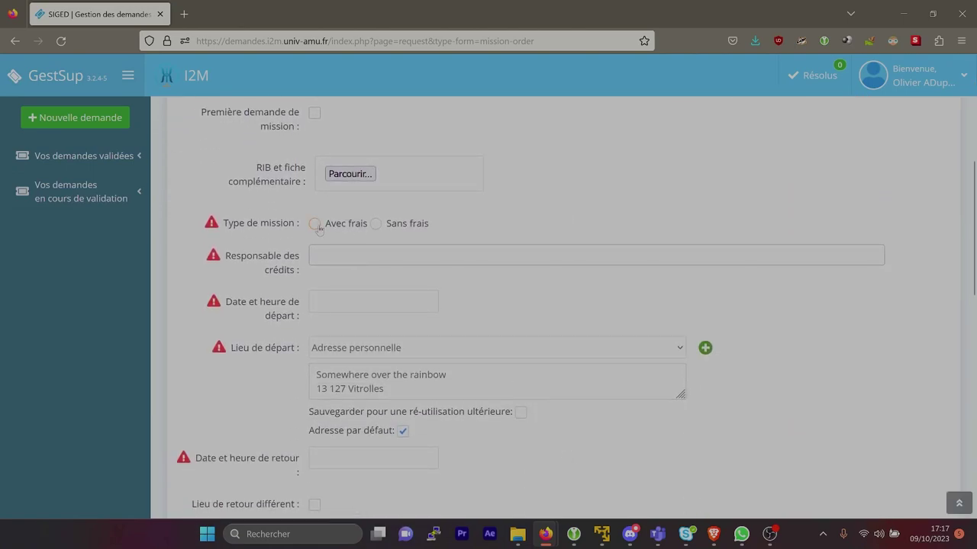
Mark the mission Avec frais and charge it to the Crédits équipe de Test budget
click(314, 223)
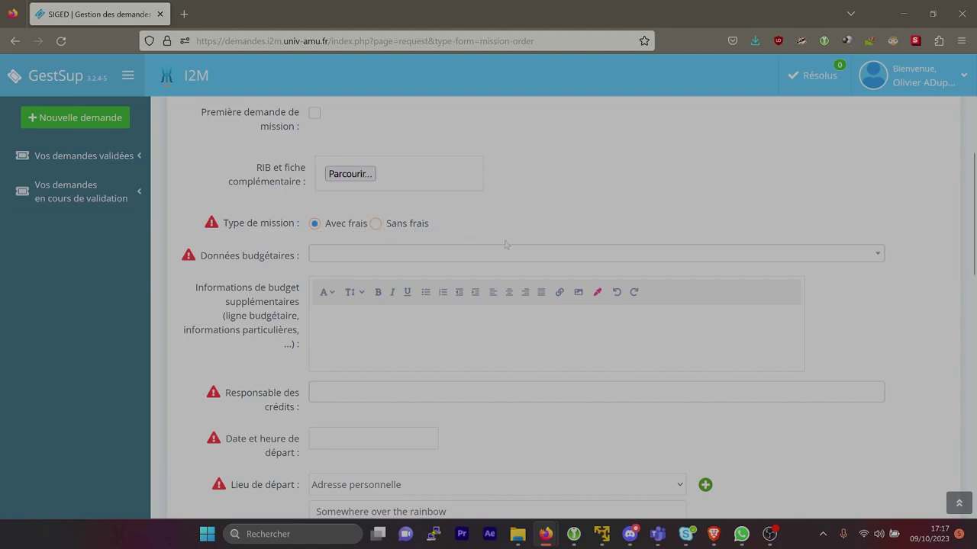
click(446, 258)
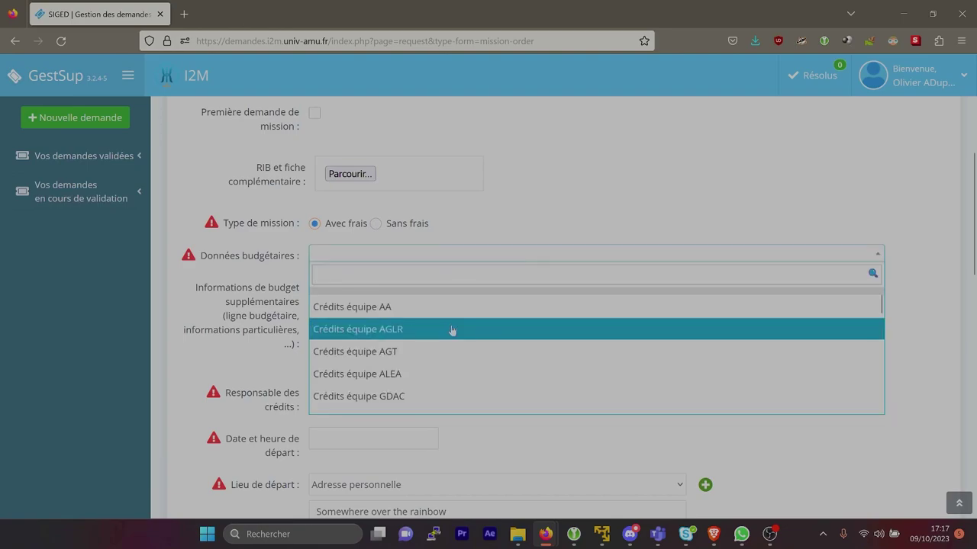
scroll(453, 334, down, 1)
click(436, 380)
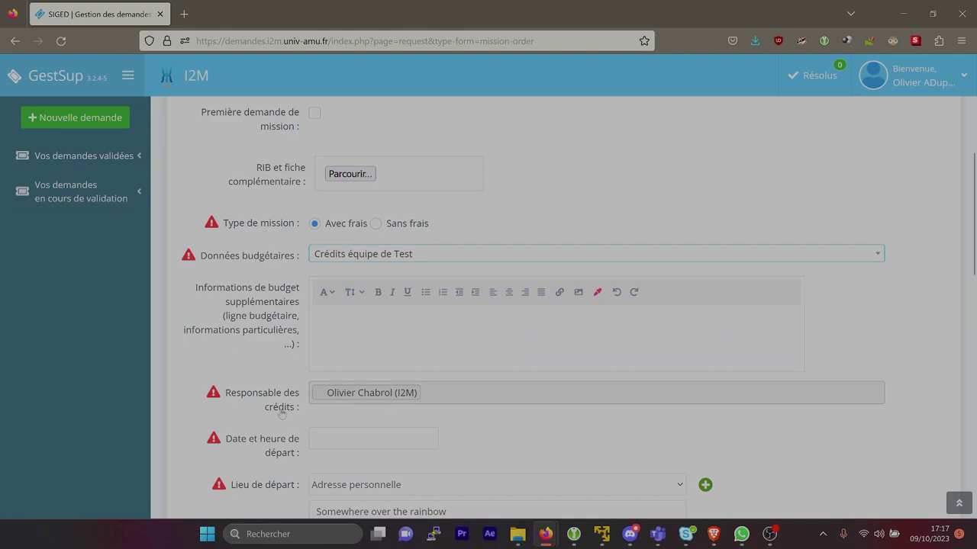
scroll(282, 413, down, 3)
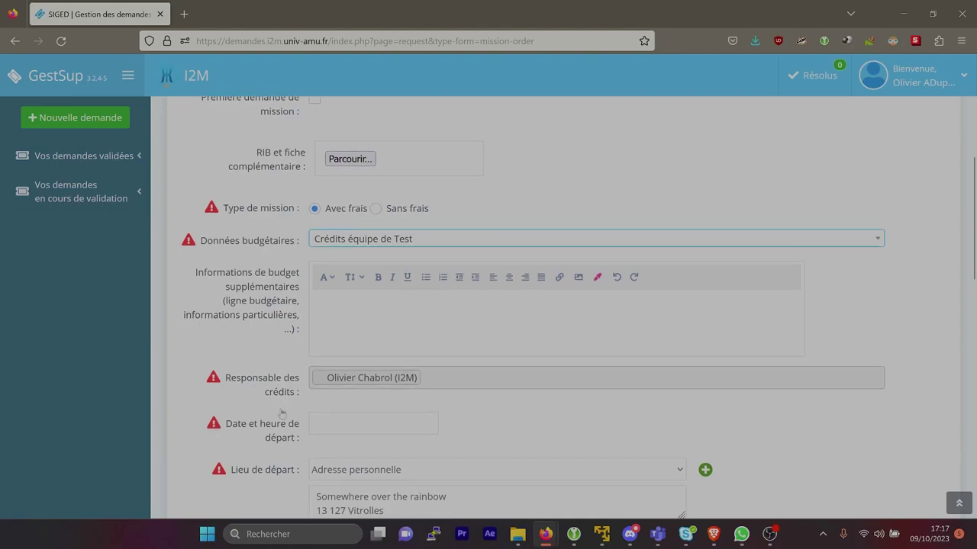
Set departure date 16 October and return date 20 October
click(349, 318)
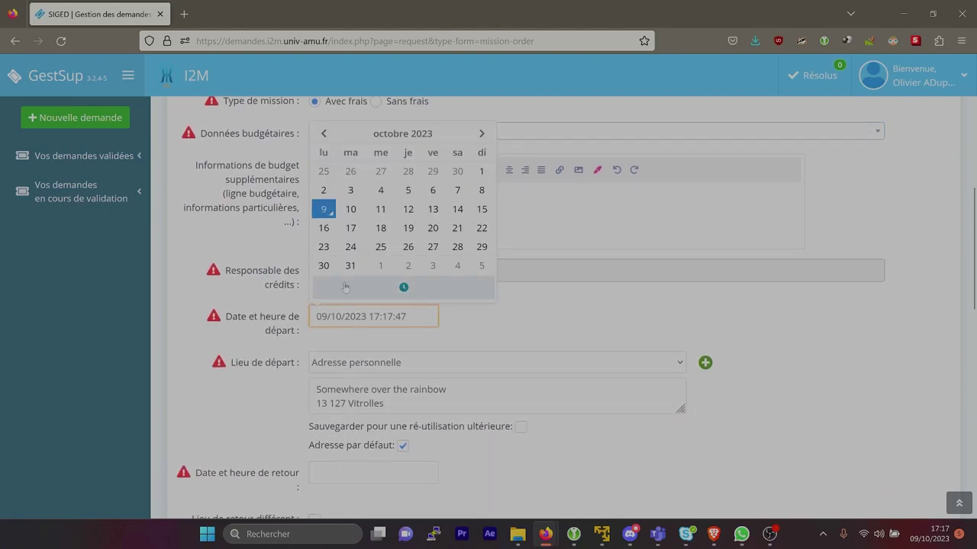
click(323, 224)
scroll(329, 305, down, 3)
click(373, 367)
click(430, 280)
Enter Berlin as the city and Allemagne as the country of stay
click(373, 445)
text(Berlin)
click(340, 478)
text(Al)
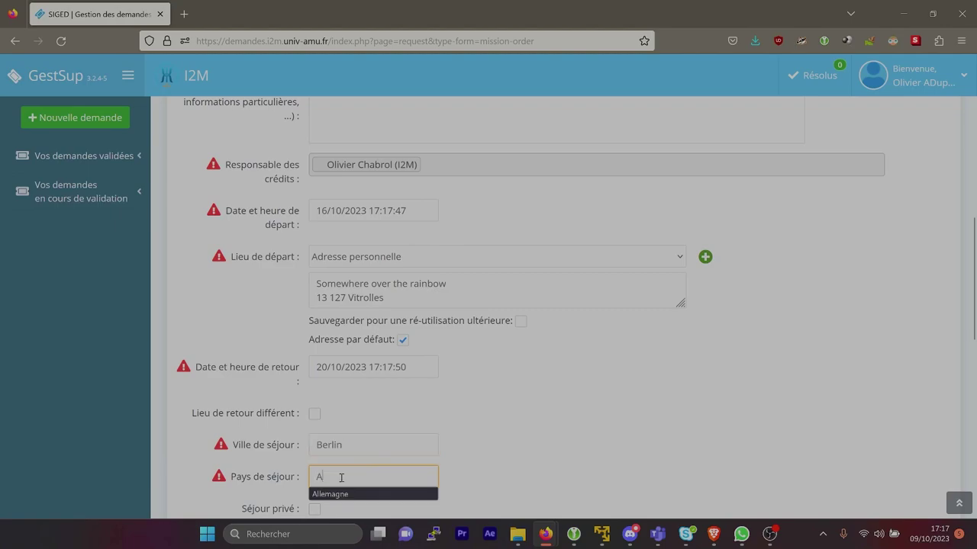
click(340, 494)
Choose Avion as transport and enter an estimated amount of 2000
scroll(381, 382, down, 8)
click(420, 292)
click(358, 343)
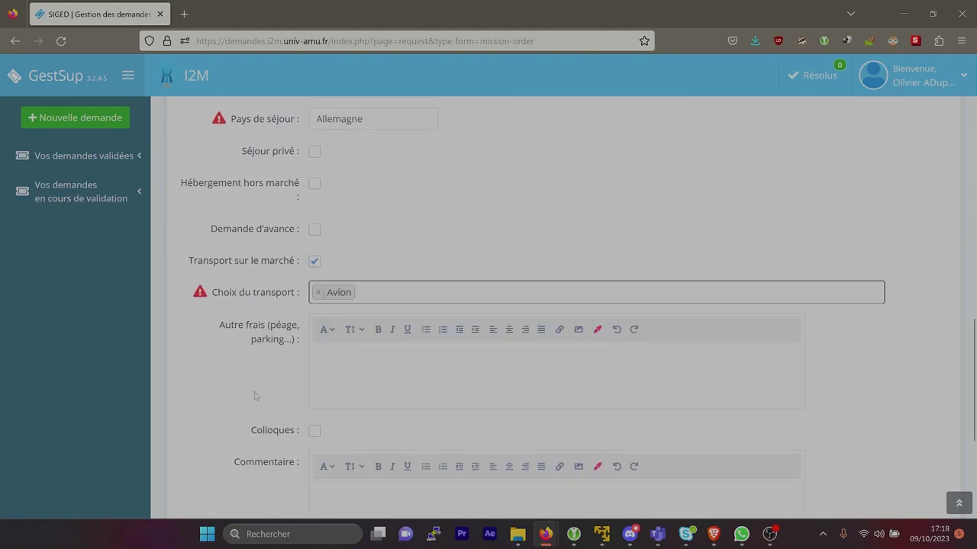
scroll(257, 397, down, 5)
click(367, 332)
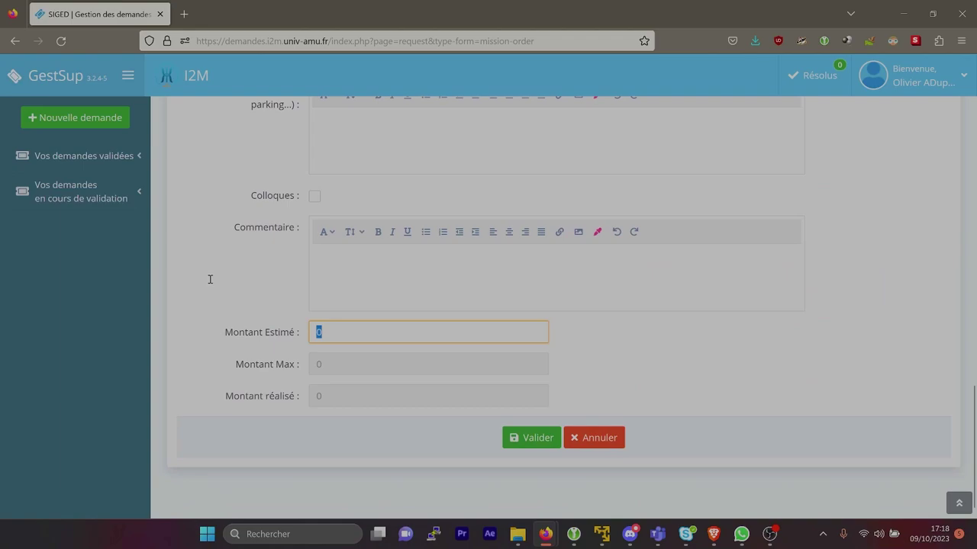
text(200)
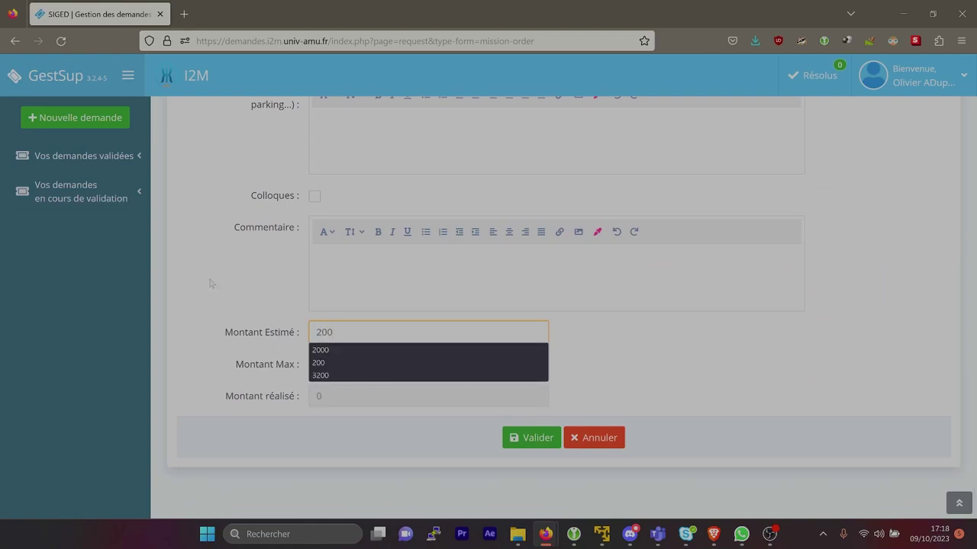
text(0)
click(334, 349)
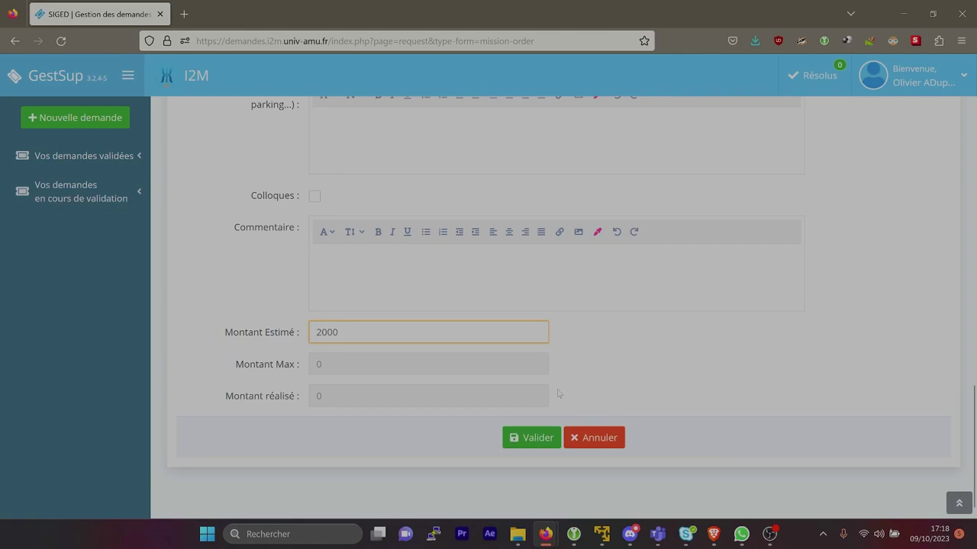
Validate the Conférence mathématique mission order and confirm the 'Demande enregistrée' message
click(546, 439)
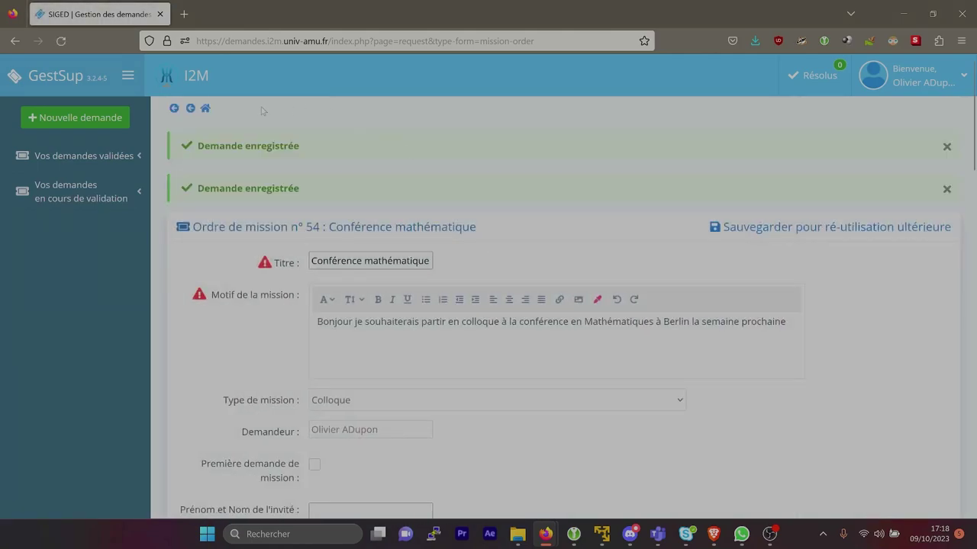
drag(303, 144, 197, 148)
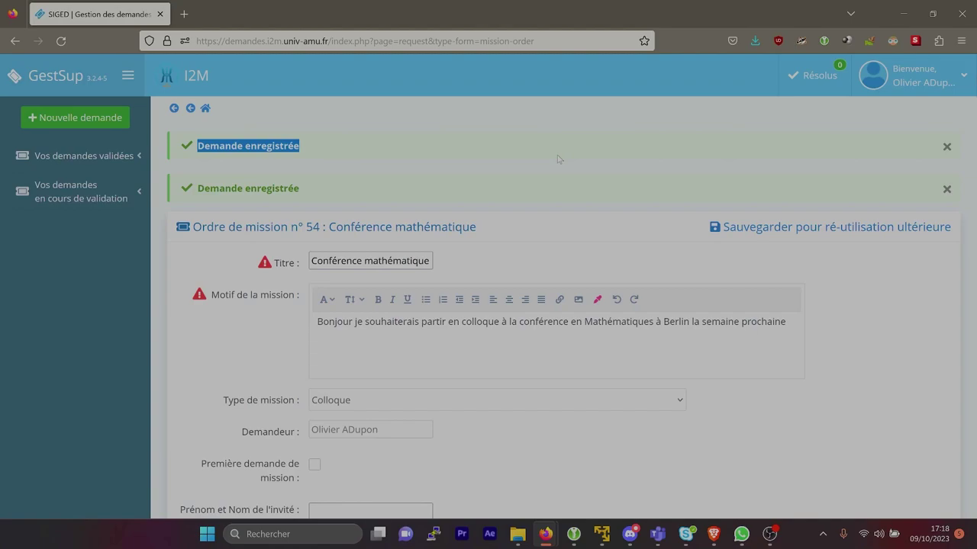
click(963, 79)
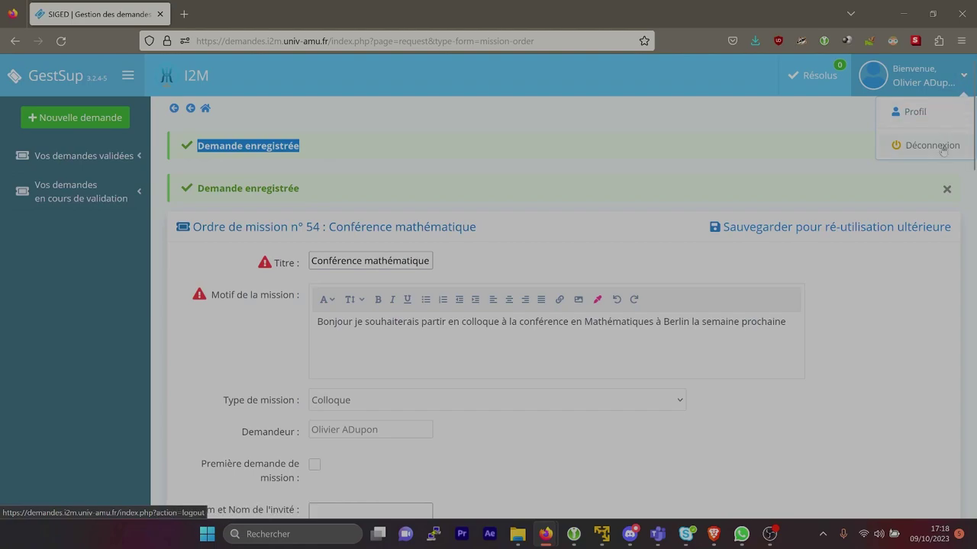
click(669, 127)
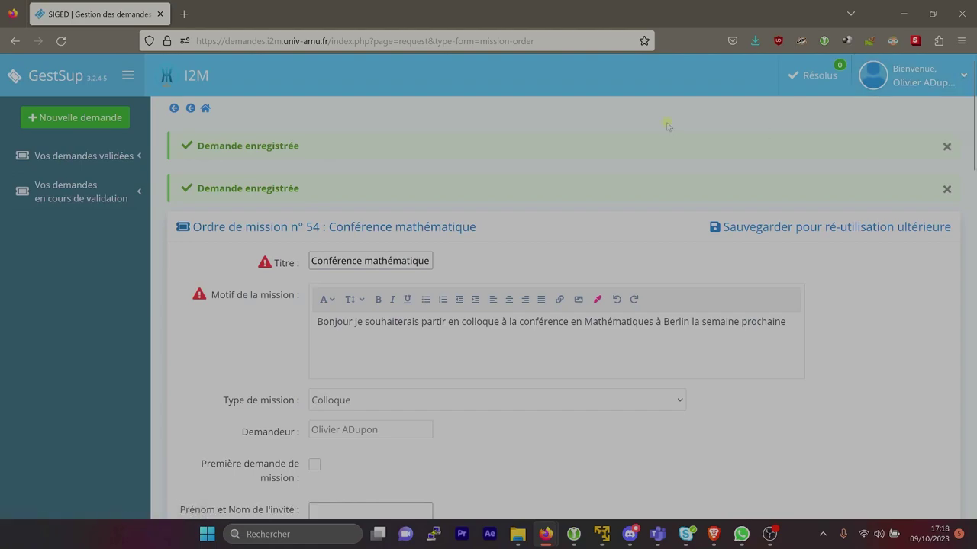
Start a Nouvelle demande of type 'Invitation d'une personnalité extérieure' and review its guest fields
click(96, 117)
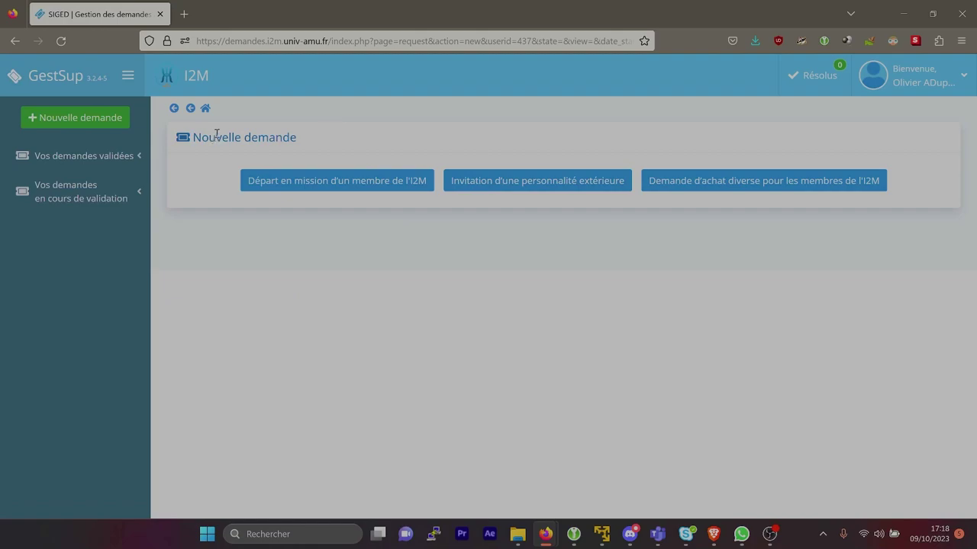
click(541, 191)
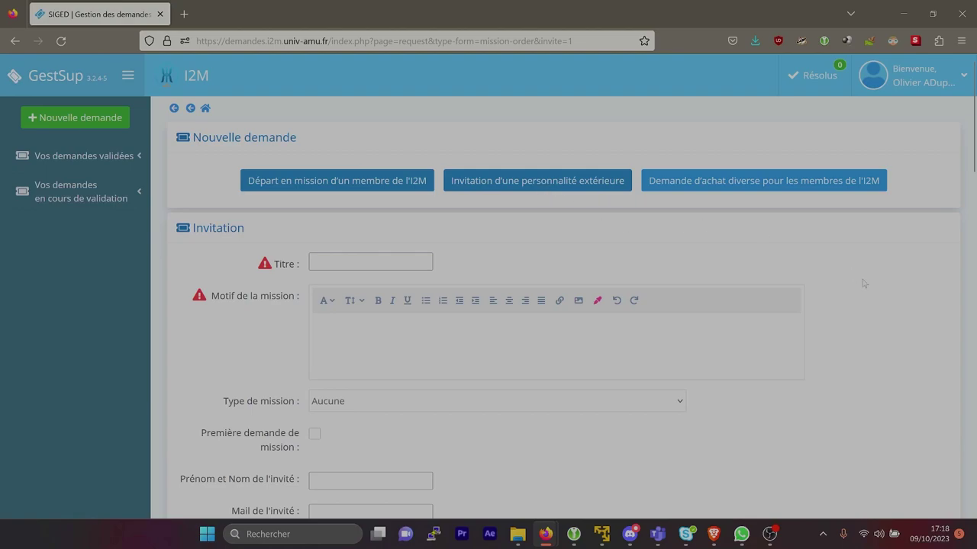
scroll(863, 284, down, 1)
scroll(863, 284, down, 1)
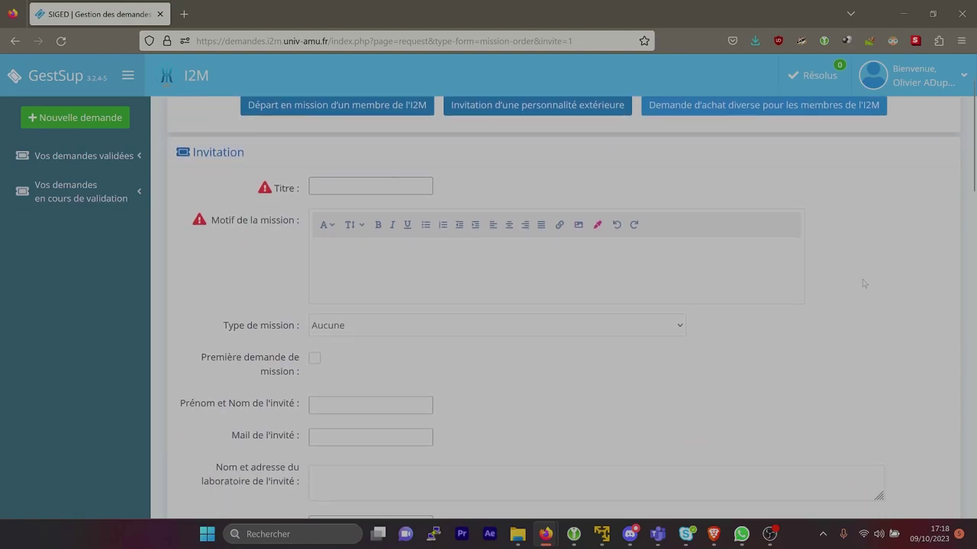
scroll(863, 284, down, 1)
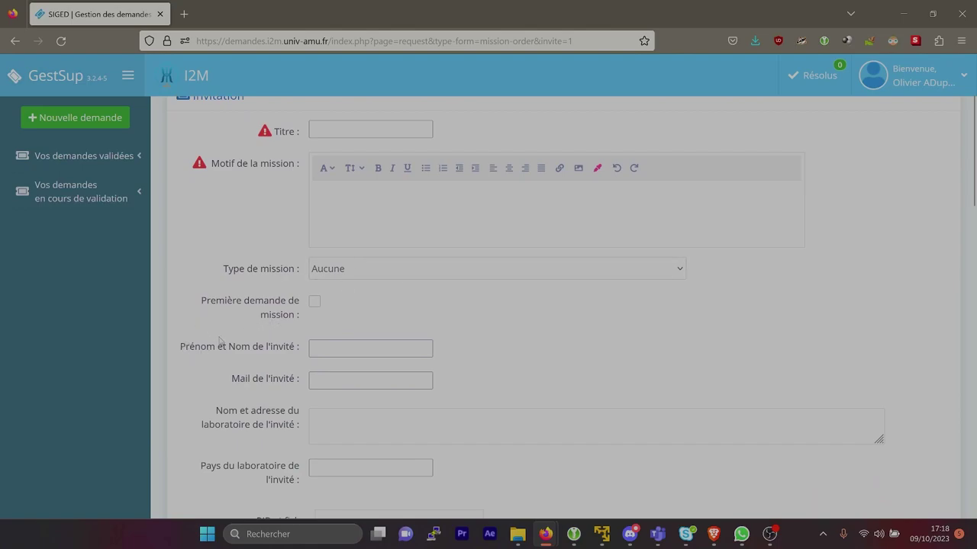
drag(180, 348, 302, 433)
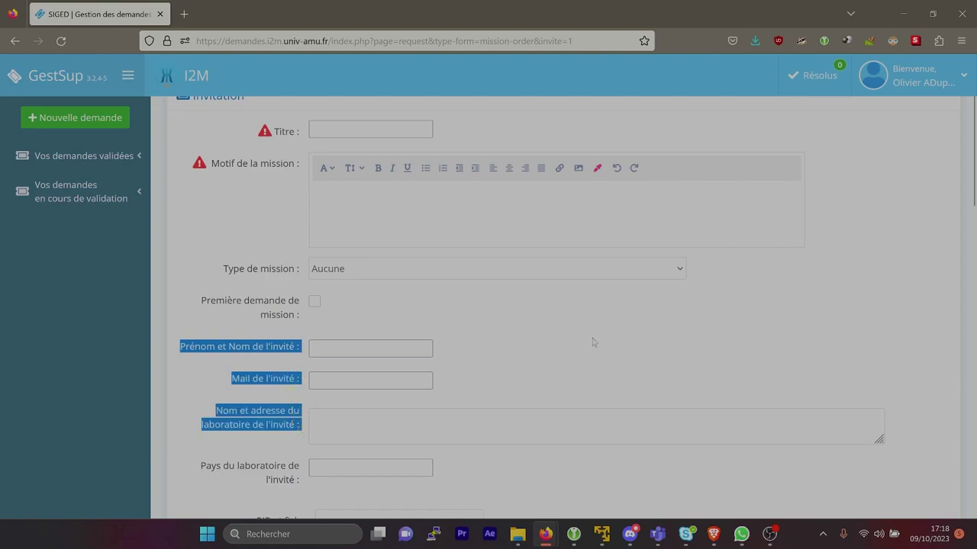
Title the request 'Séminaire de proba', add the guest-invitation reason, and choose Collaboration scientifique
scroll(594, 342, up, 3)
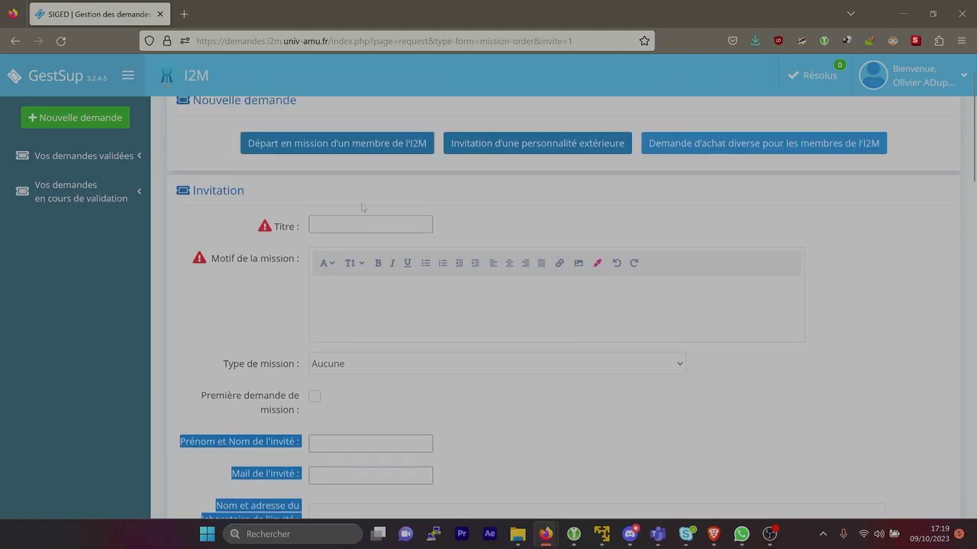
click(339, 226)
text(Séminaire de proba)
key(Tab)
text(Je souhaite invité Mr Mar)
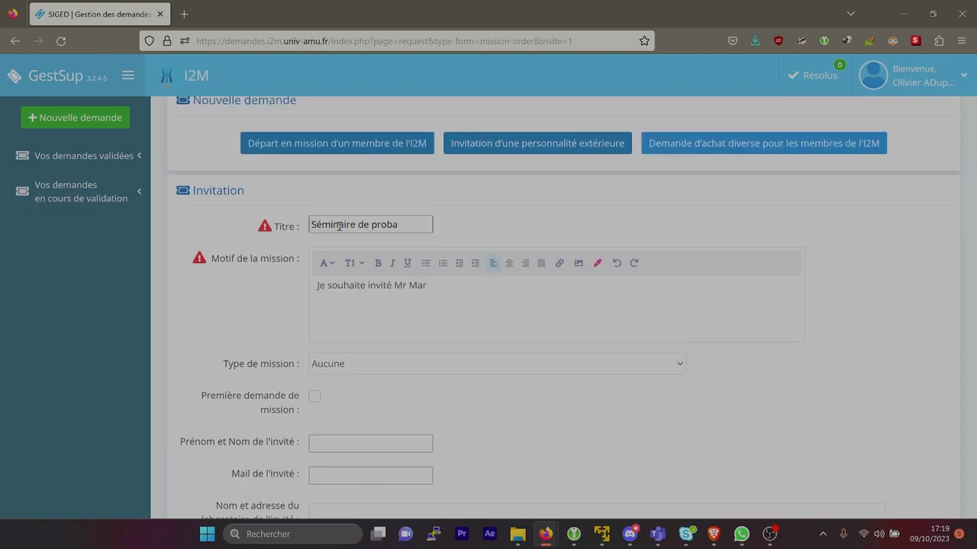
text(tin, pour le seménaire de proba de la semaine prochaine)
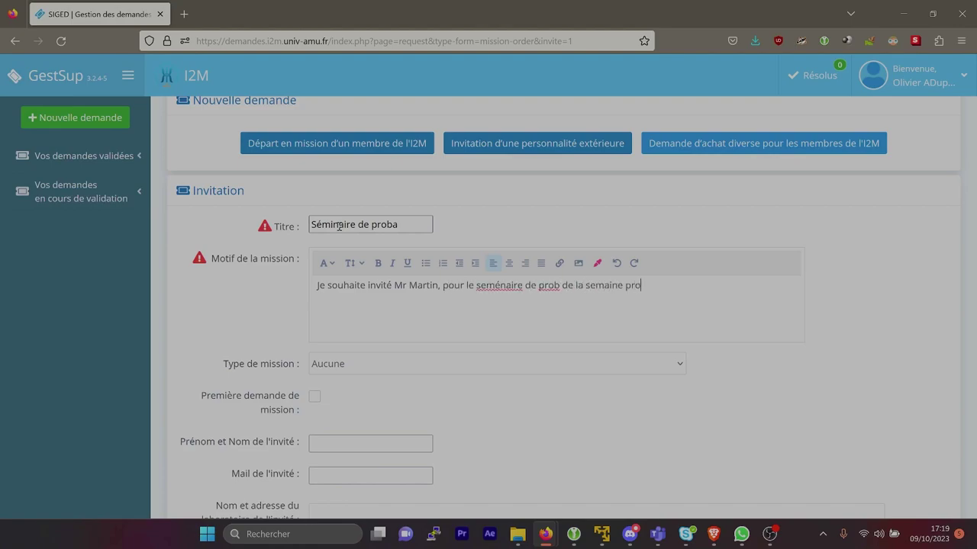
click(407, 365)
click(371, 419)
Fill in the guest's full name, e-mail, laboratory 'qq part dans le monde' and country France
scroll(371, 343, down, 3)
click(354, 210)
key(Tab)
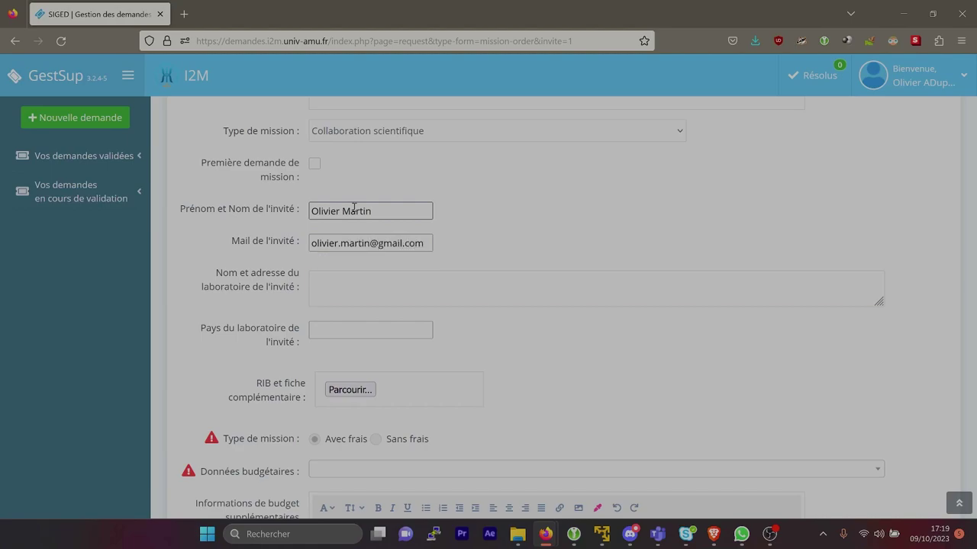
key(Tab)
text(qq part dans le monde)
click(343, 328)
text(France)
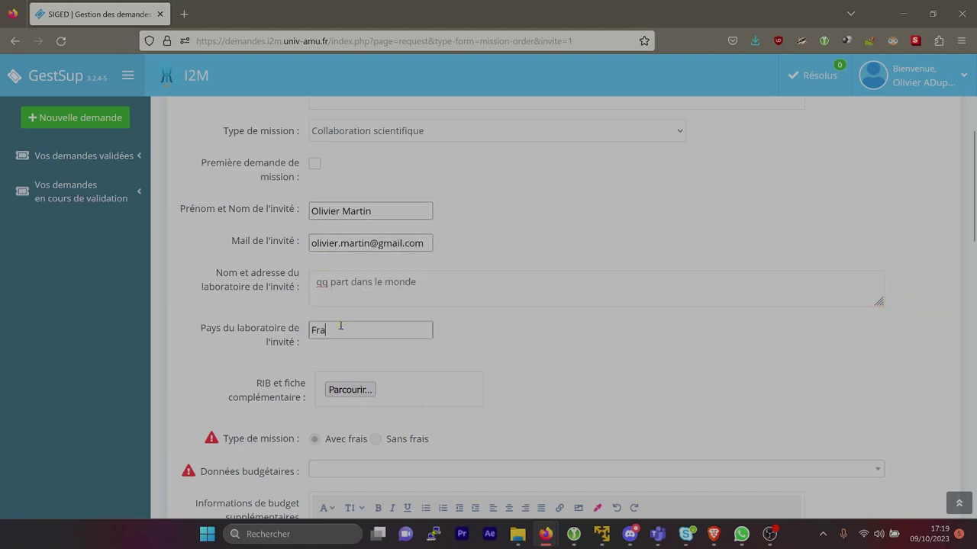
Charge the invitation to the team credits budget line
scroll(588, 402, down, 3)
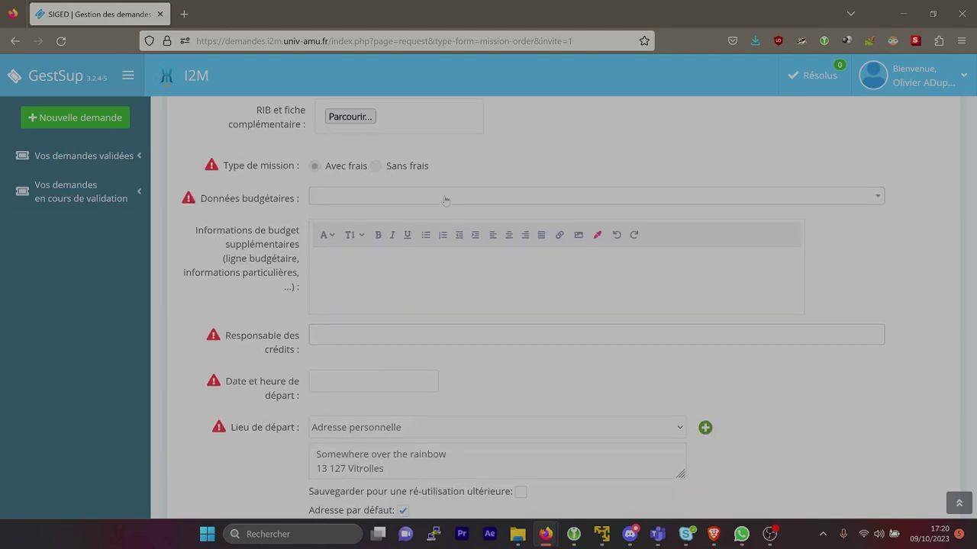
scroll(458, 229, up, 3)
scroll(447, 200, down, 1)
scroll(447, 200, down, 2)
click(428, 194)
click(414, 270)
click(428, 193)
Set the departure date and an 18 October return date
click(373, 378)
click(350, 289)
scroll(539, 392, down, 3)
click(366, 262)
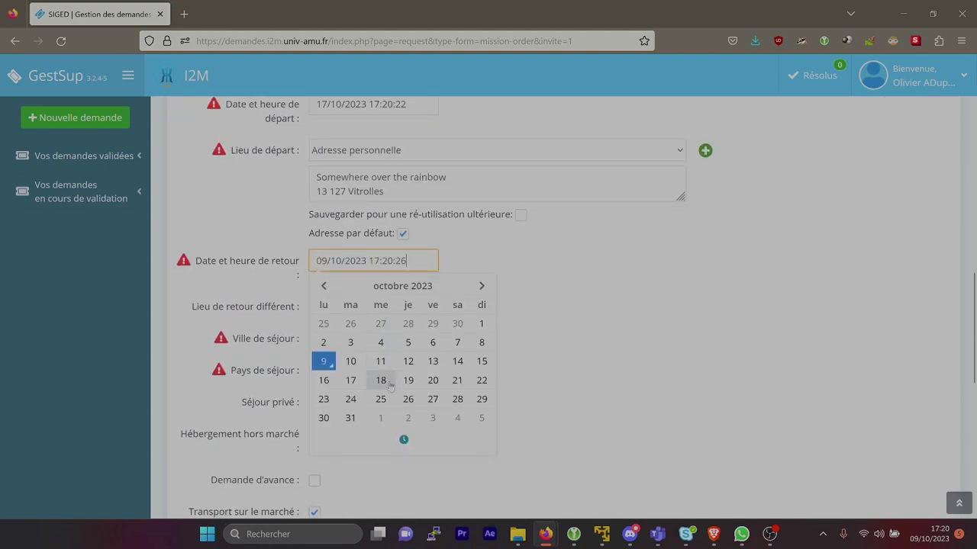
click(379, 382)
scroll(379, 275, down, 1)
Enter Marseille, France as the place of stay
click(379, 271)
text(Marseille)
key(Tab)
text(France)
scroll(377, 345, down, 3)
Choose Train, set the estimated amount to 250, and submit the invitation request
click(377, 227)
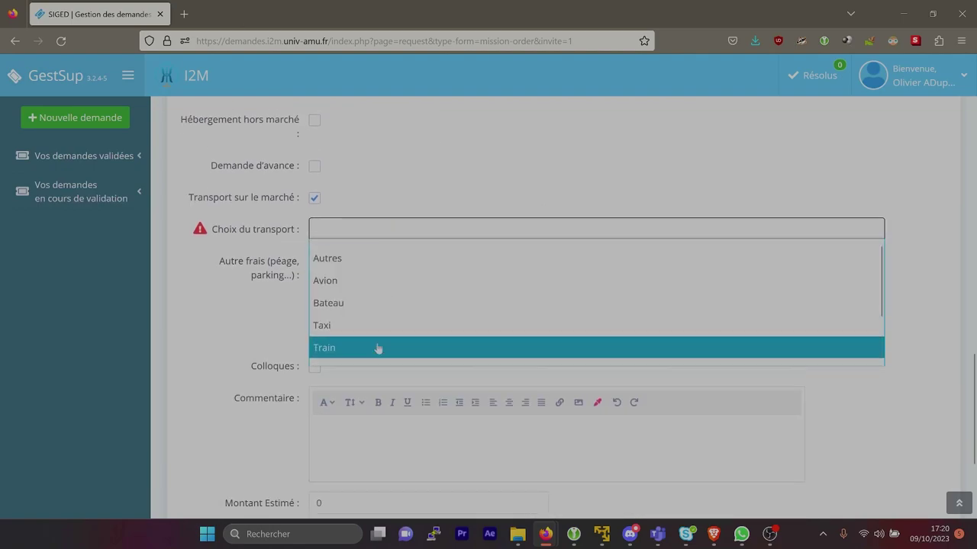
click(377, 323)
scroll(359, 341, down, 2)
click(359, 328)
text(250)
click(728, 371)
click(538, 433)
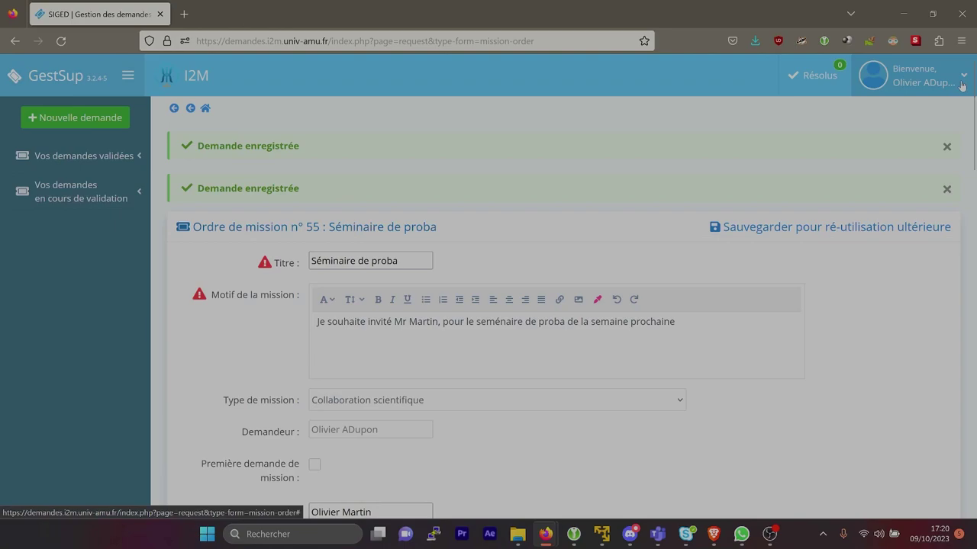
Log out via Déconnexion in the account menu
click(962, 86)
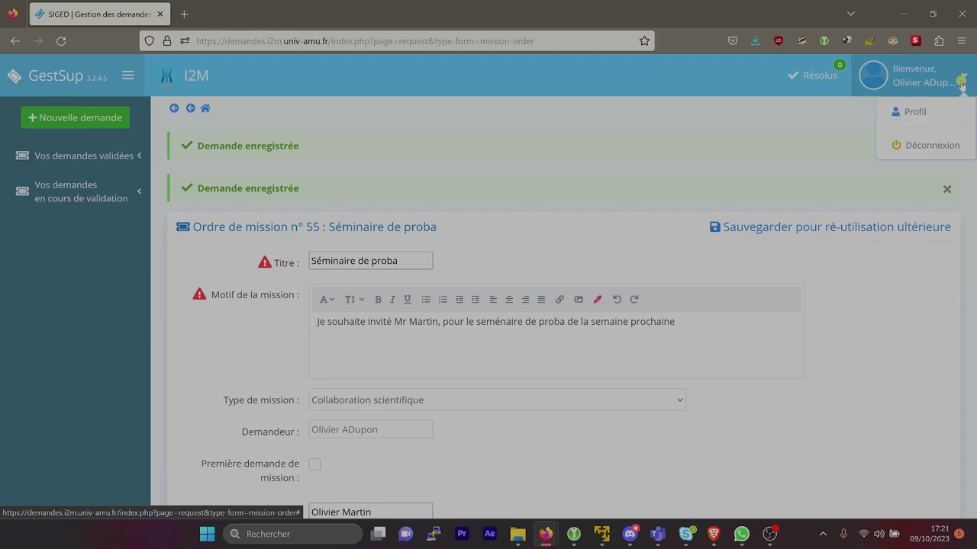
click(943, 146)
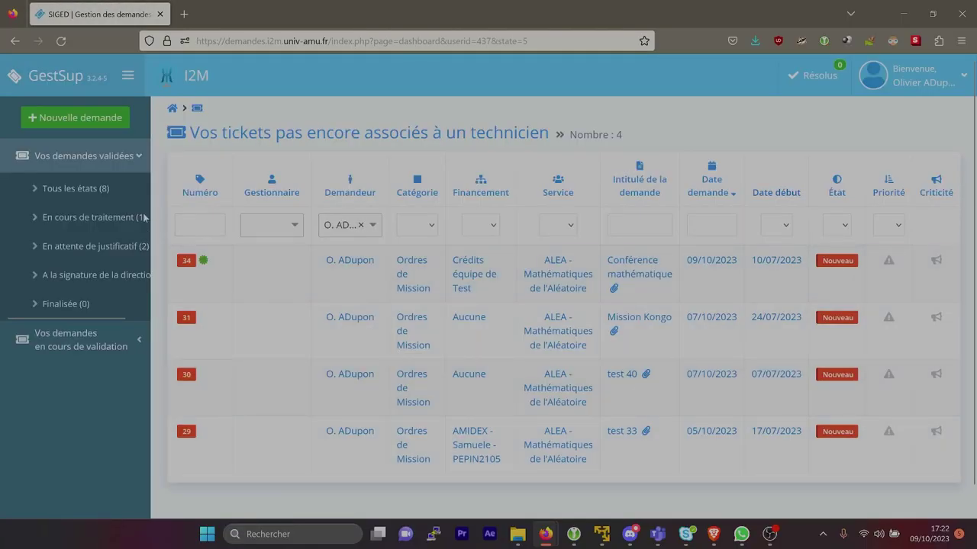
Show the Tous les états ticket list with all 8 requests
click(90, 187)
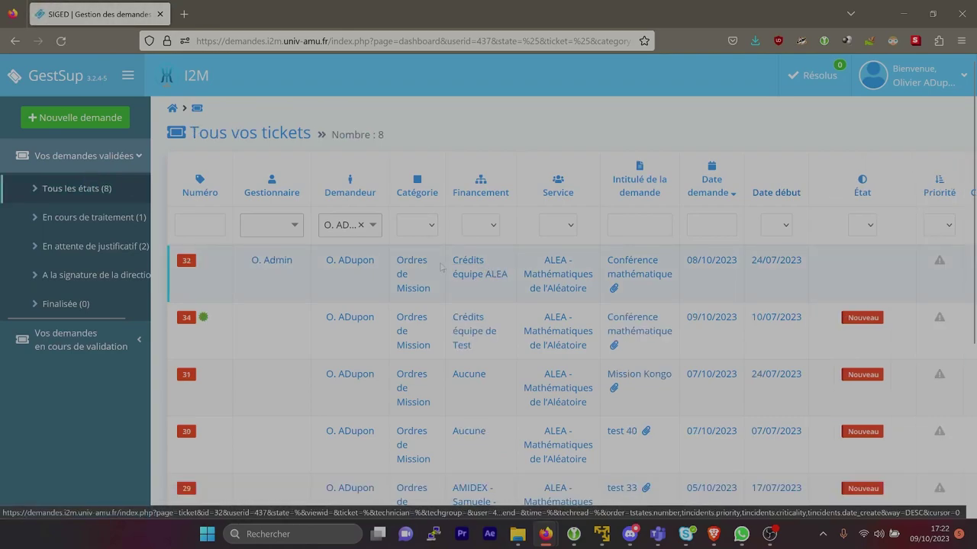
On ticket 32, post a comment requesting a flight departing around 6h du matin
click(640, 273)
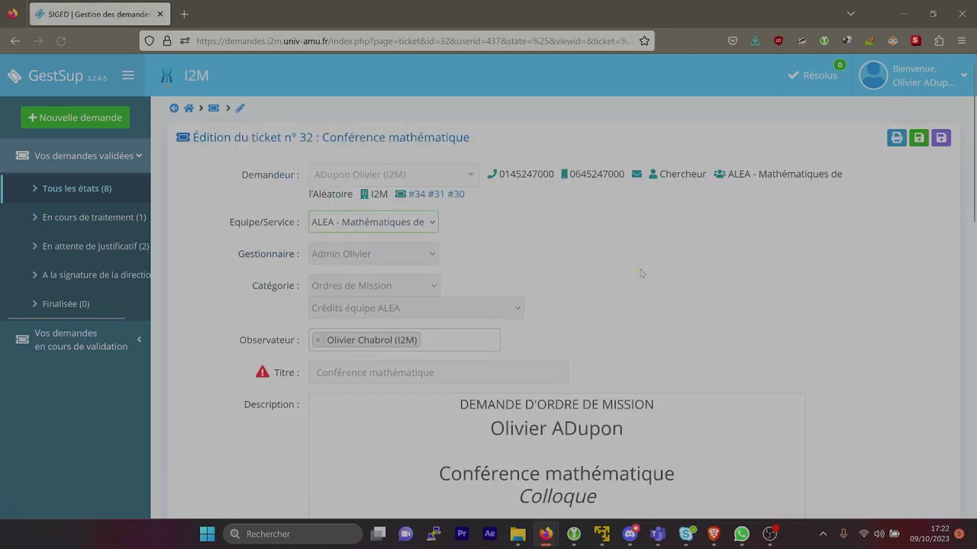
scroll(641, 273, down, 2)
scroll(641, 274, down, 4)
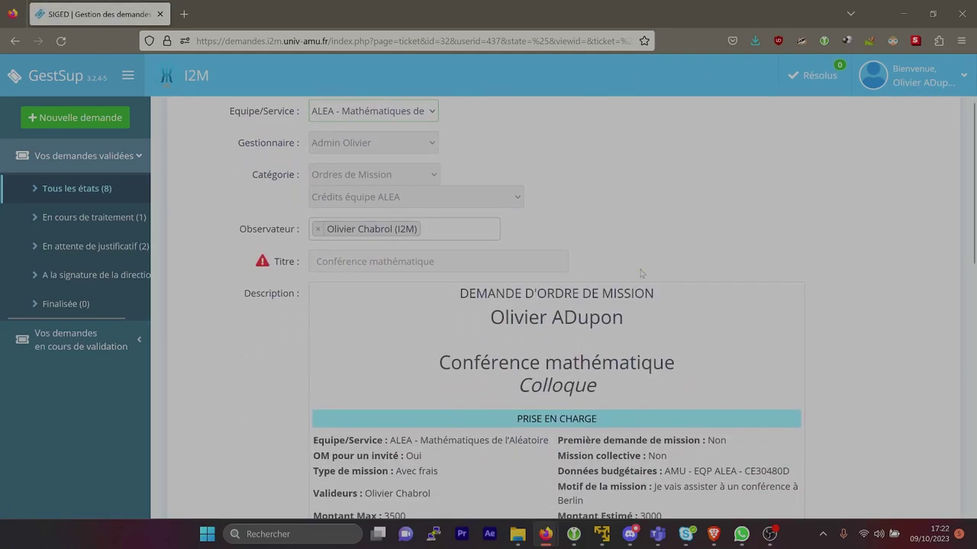
scroll(641, 273, down, 5)
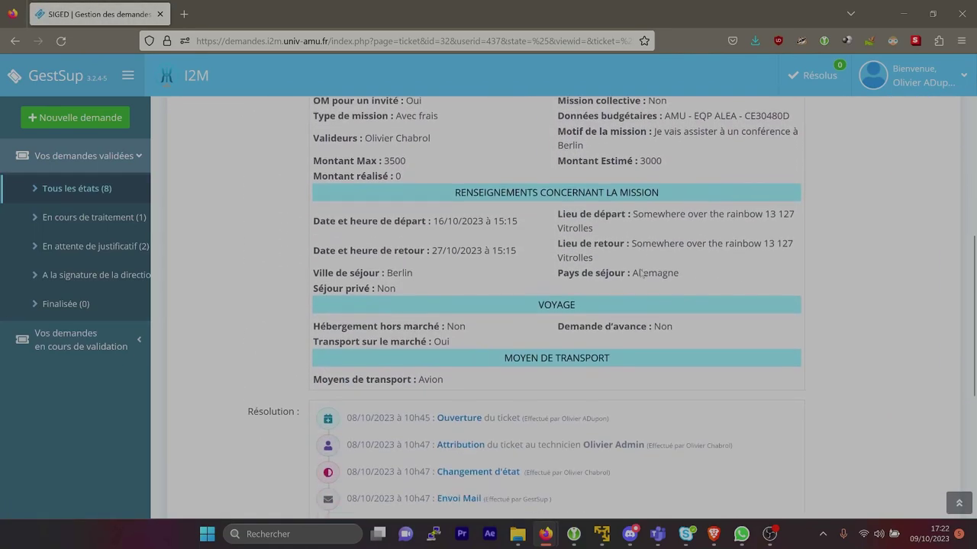
scroll(641, 273, down, 1)
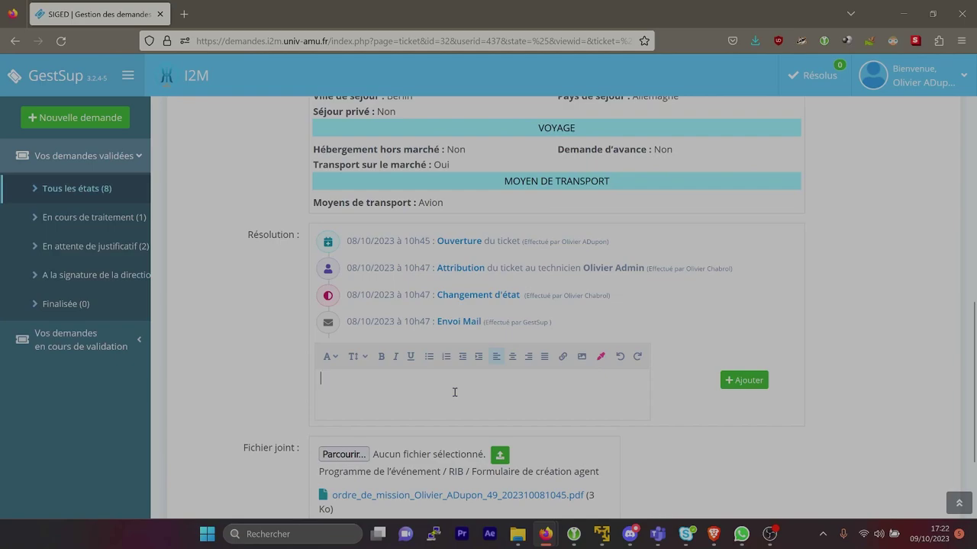
text(BOn)
key(BackSpace)
key(BackSpace)
text(onjour, pouvez vous me prendre un avion qui part vers 6h du matin, d'avance merci)
click(748, 381)
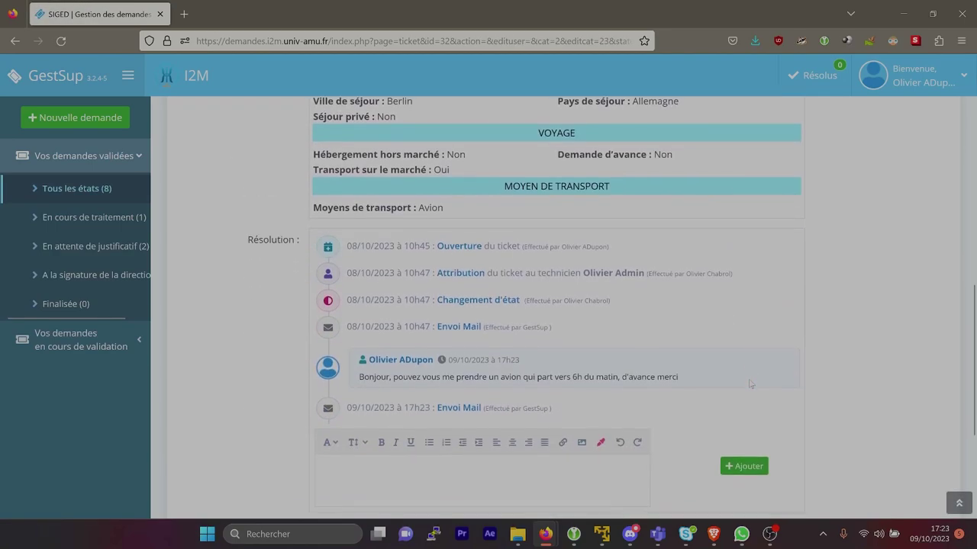
Attach ASSR2.pdf from Documents to ticket 32 and upload it
scroll(750, 384, down, 3)
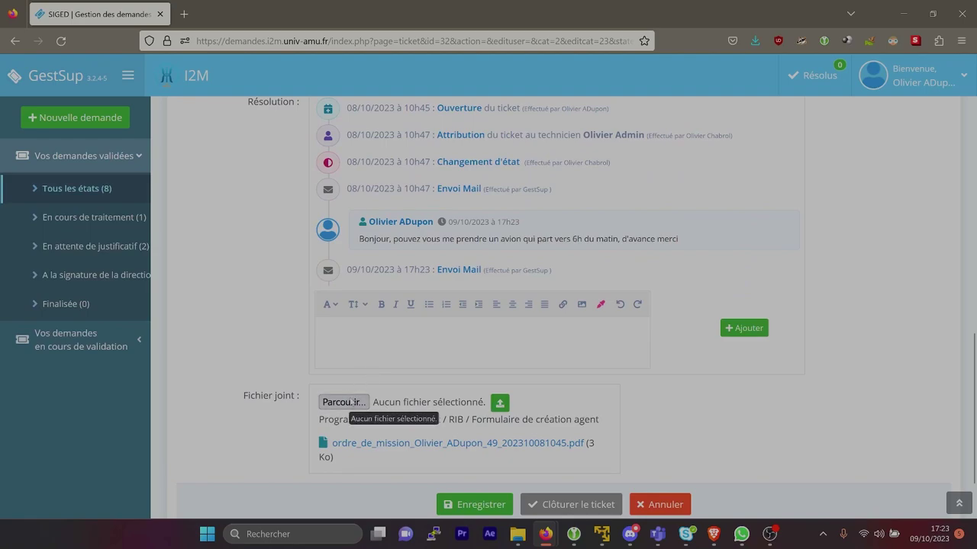
click(353, 405)
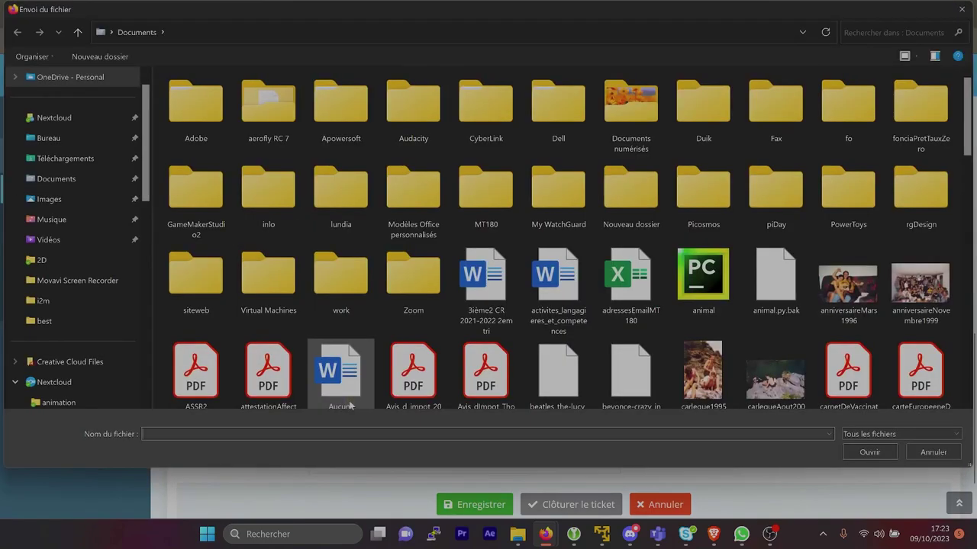
scroll(320, 336, down, 3)
click(195, 229)
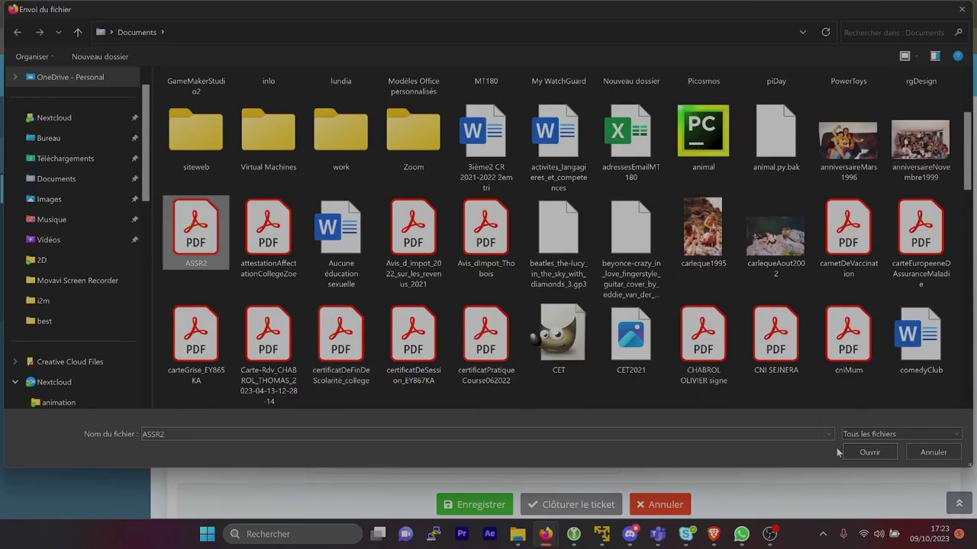
click(869, 452)
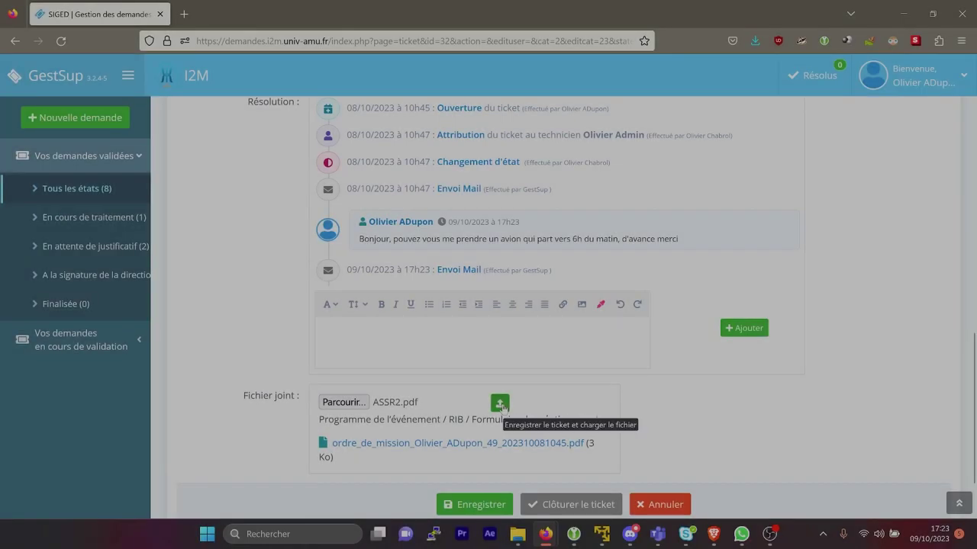
click(500, 404)
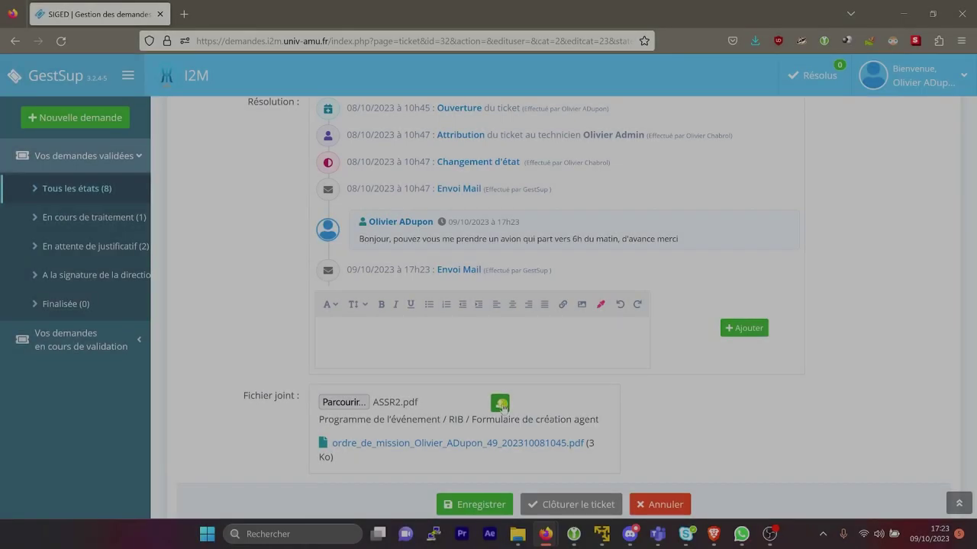
scroll(503, 407, down, 10)
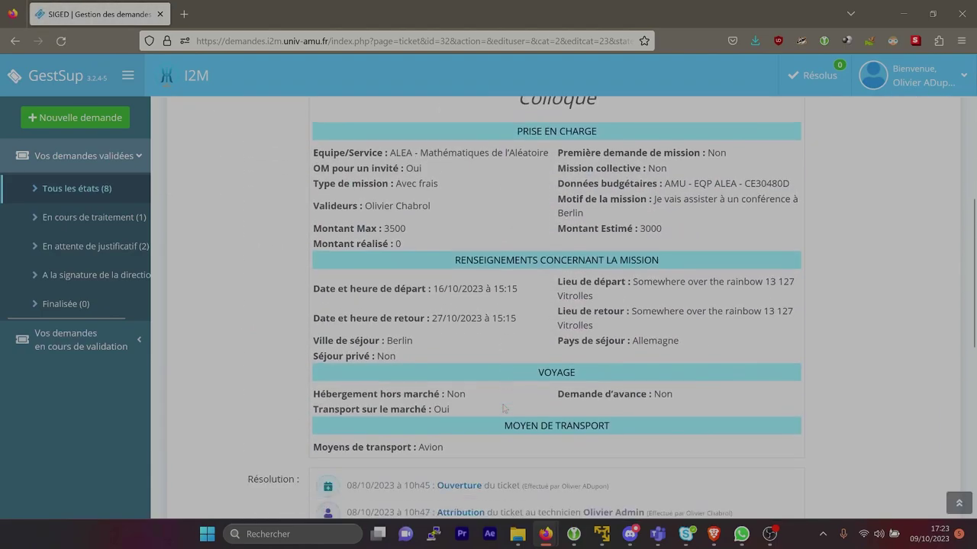
scroll(503, 409, down, 3)
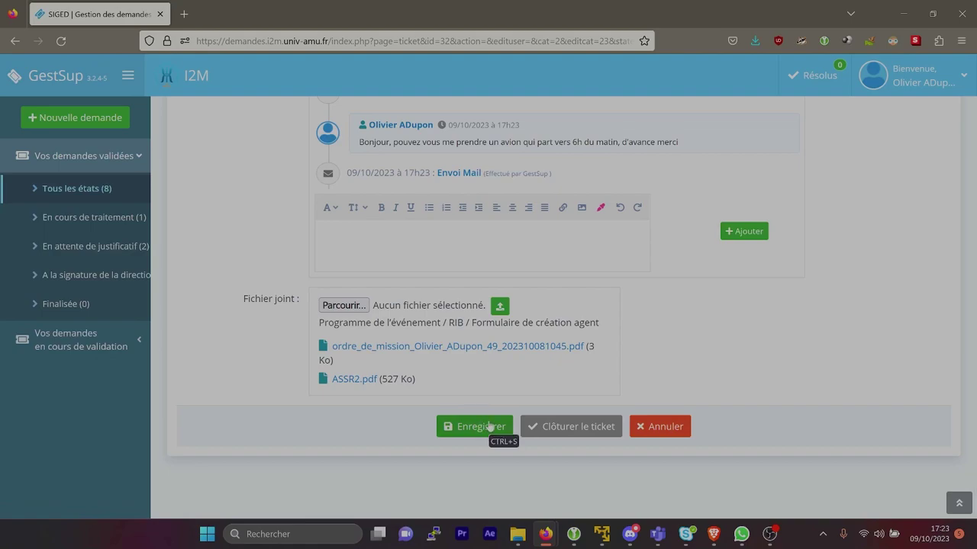
scroll(489, 425, up, 2)
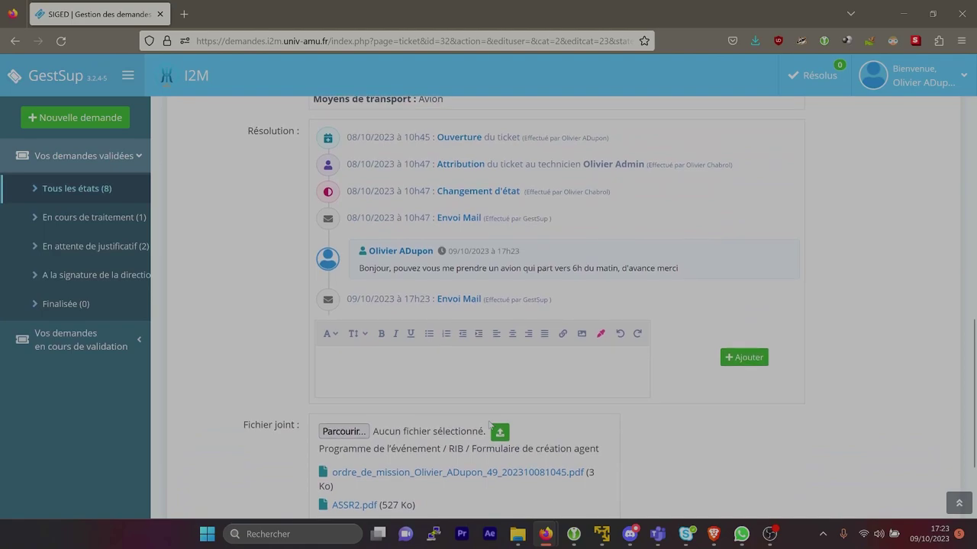
scroll(489, 425, down, 2)
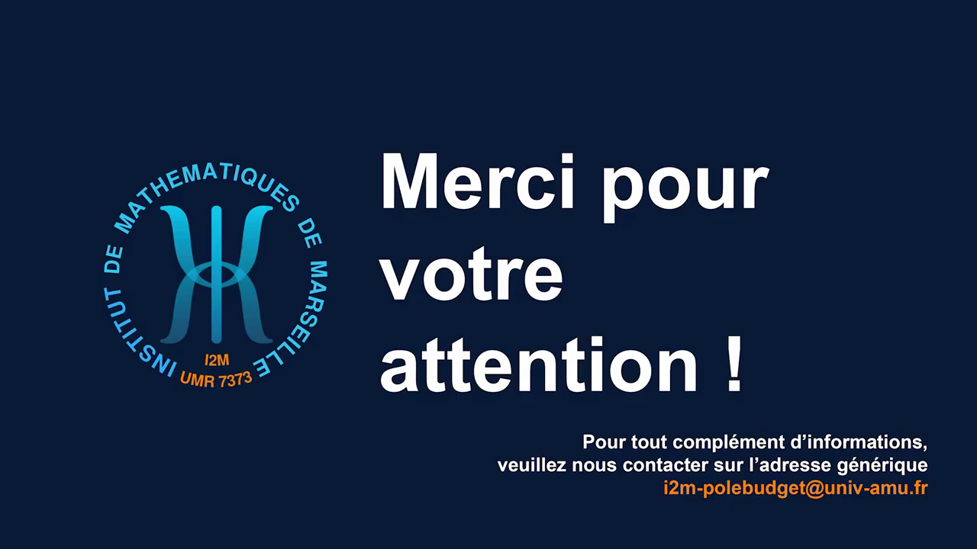